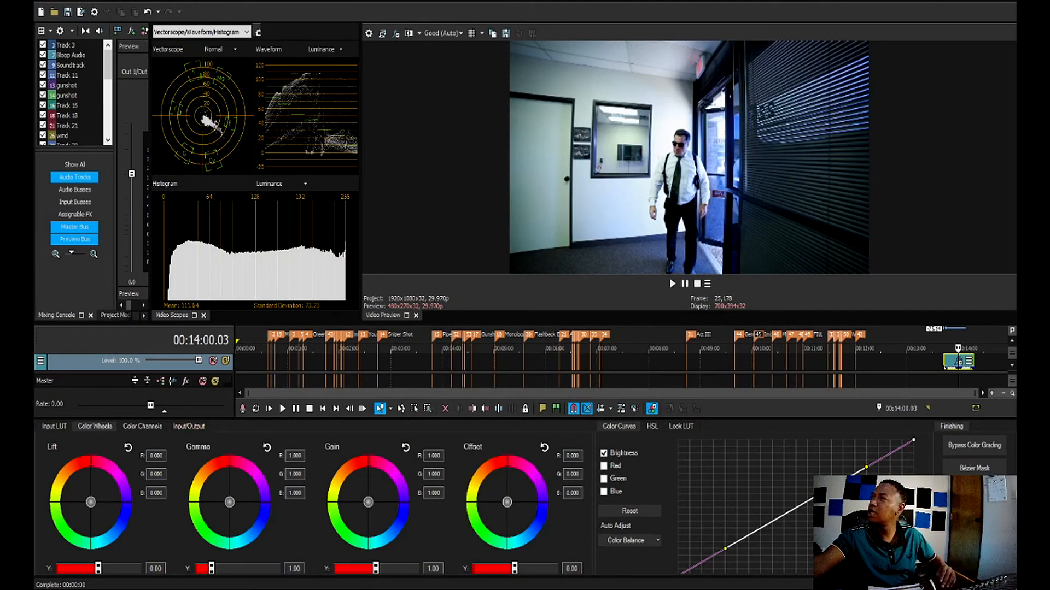
Return to the default editing layout and look through the different shots in the clip at the end of the timeline.
key(alt+d)
key(d)
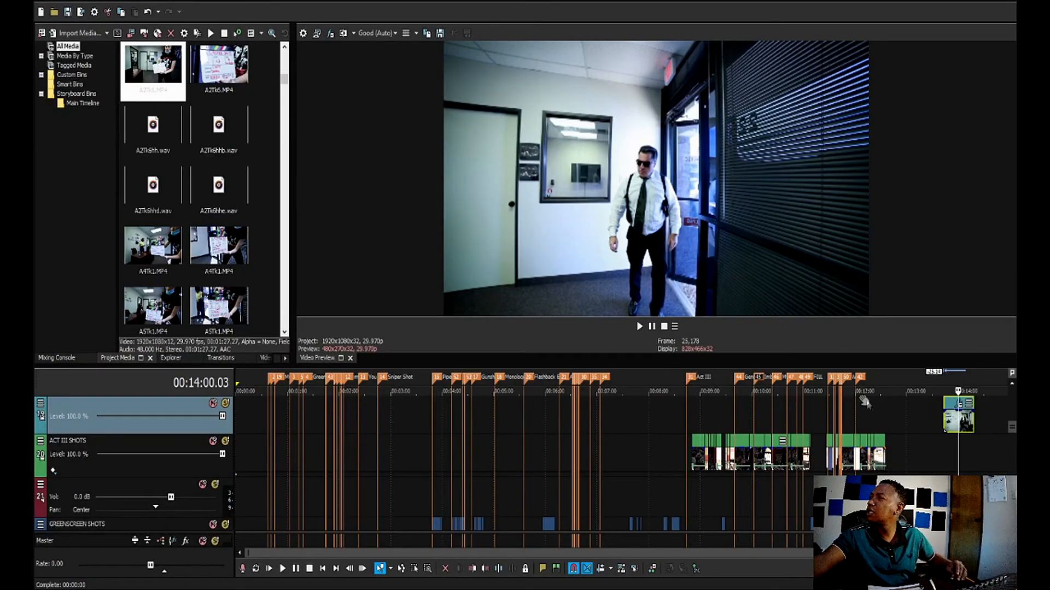
click(944, 451)
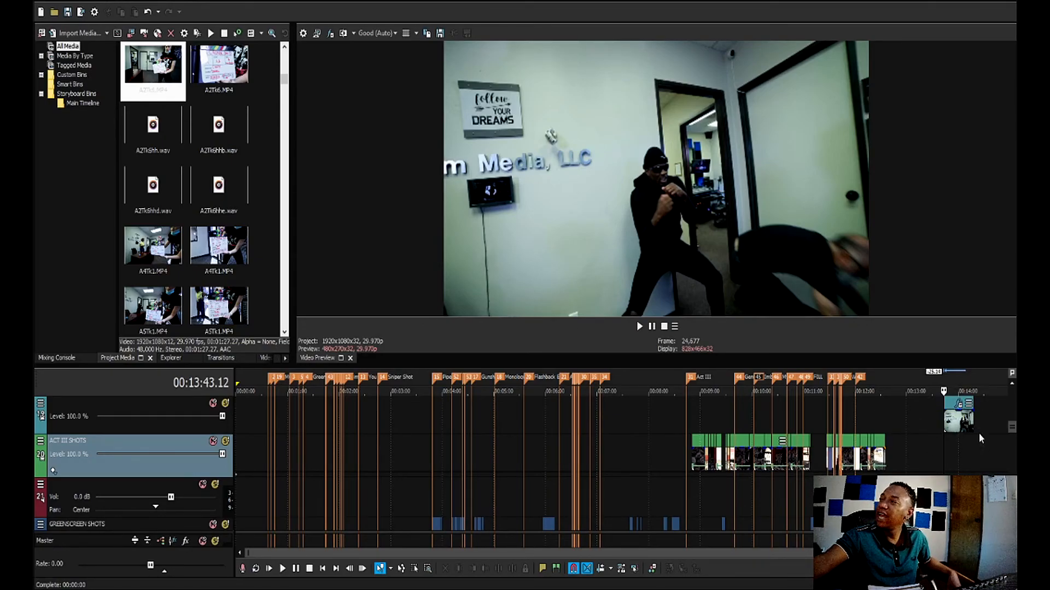
click(951, 470)
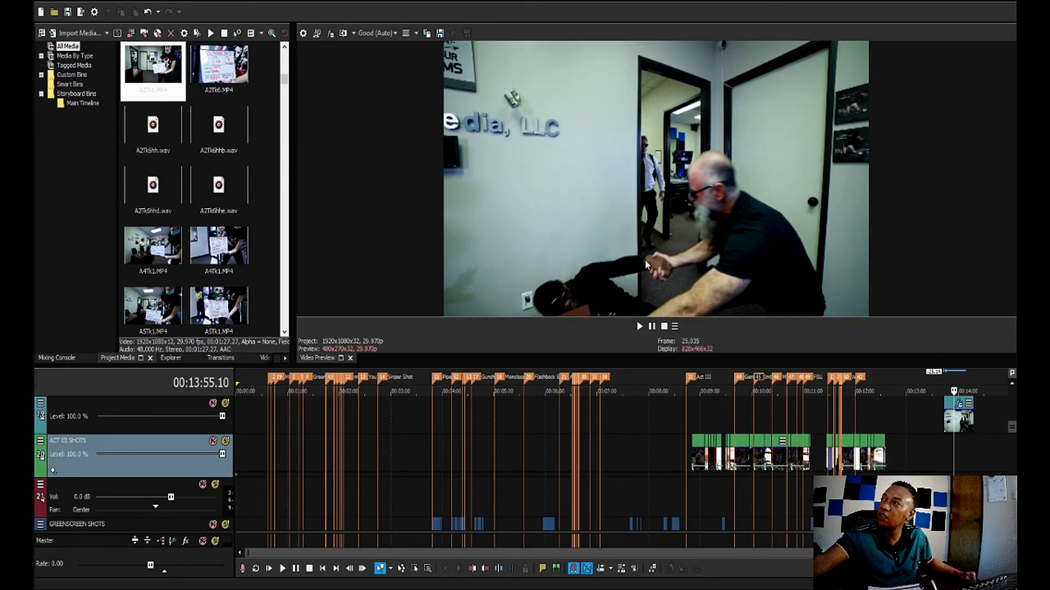
click(959, 461)
click(952, 459)
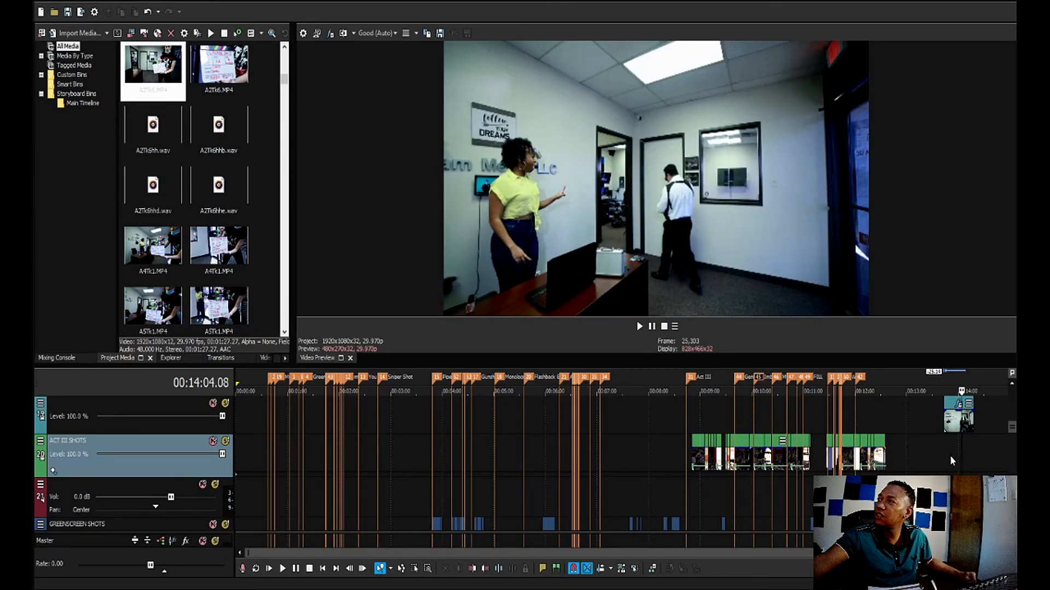
click(952, 456)
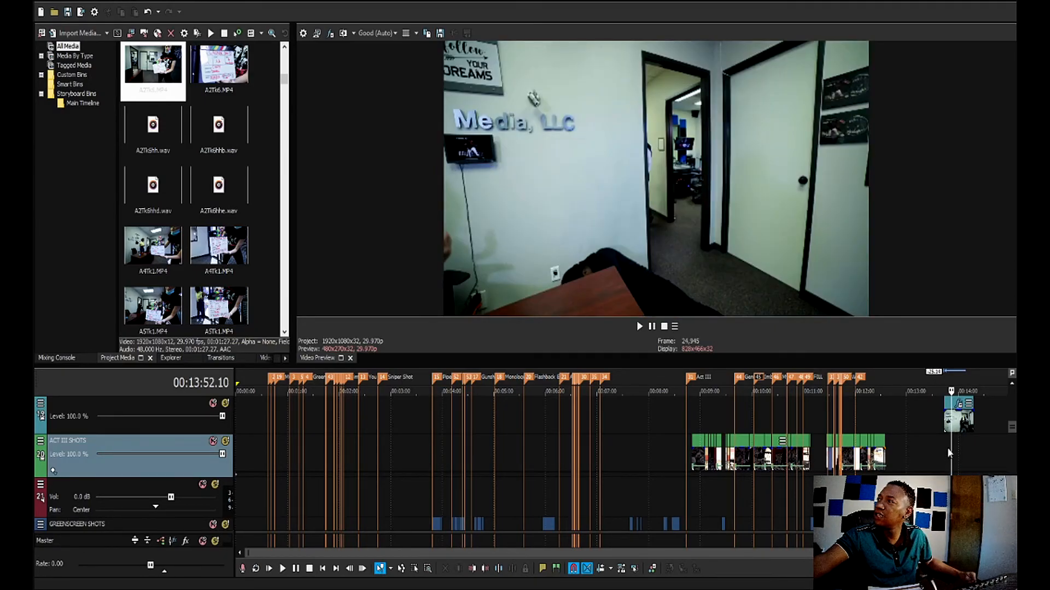
scroll(916, 464, up, 3)
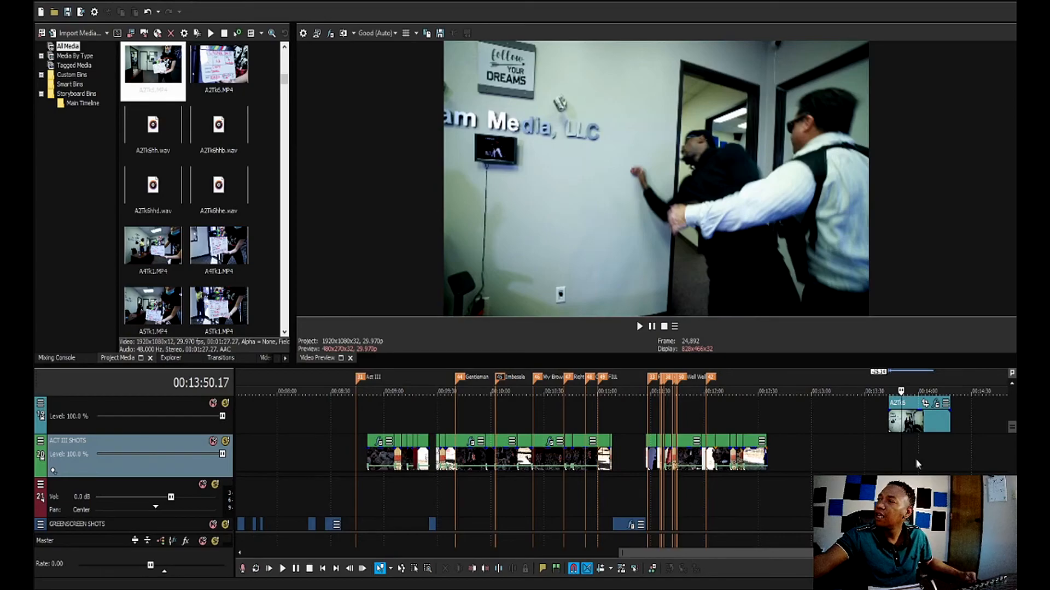
click(913, 460)
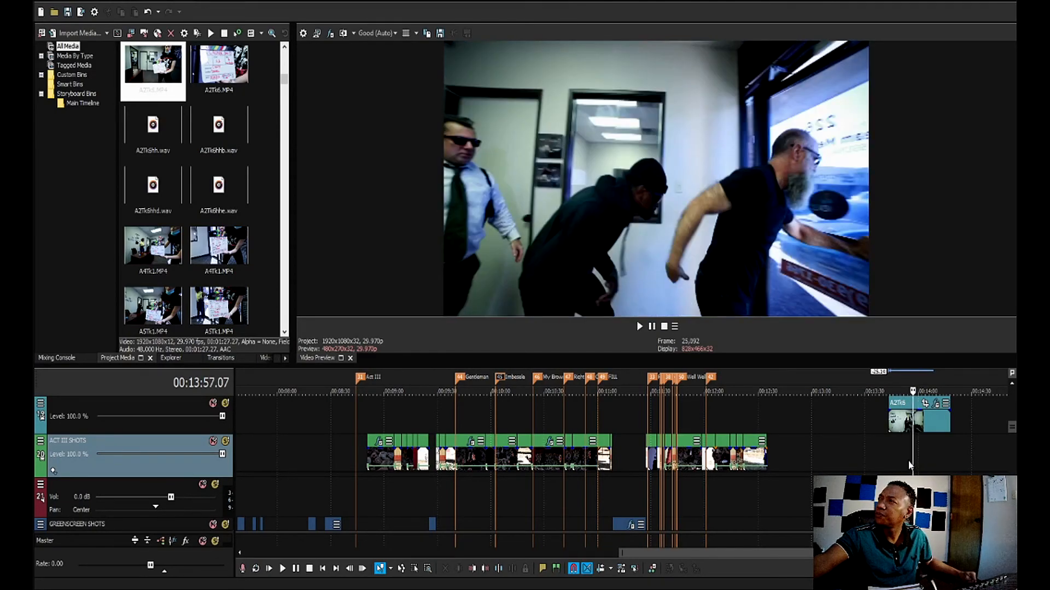
click(900, 461)
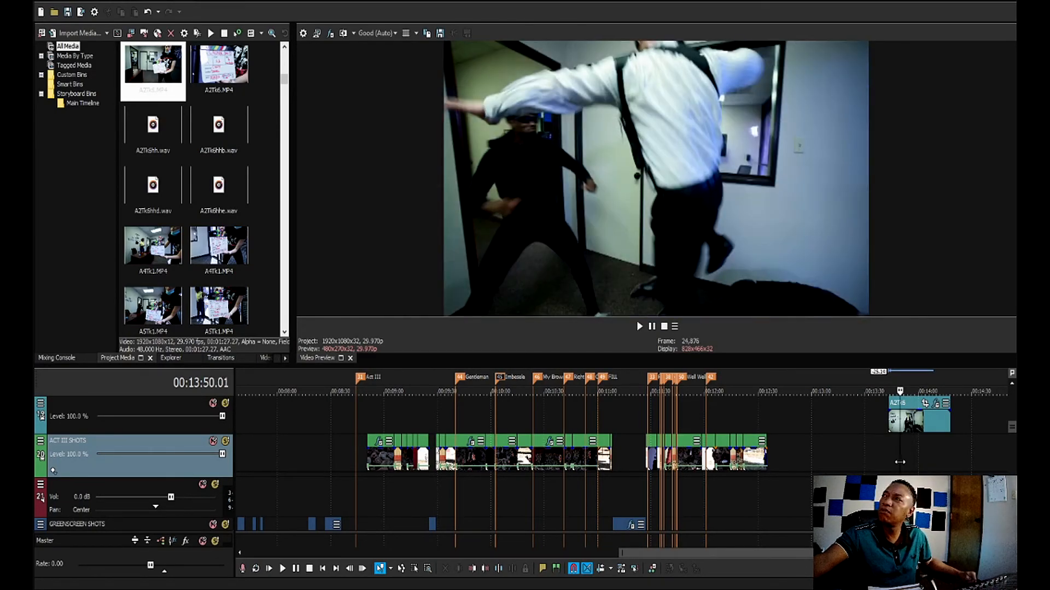
click(908, 460)
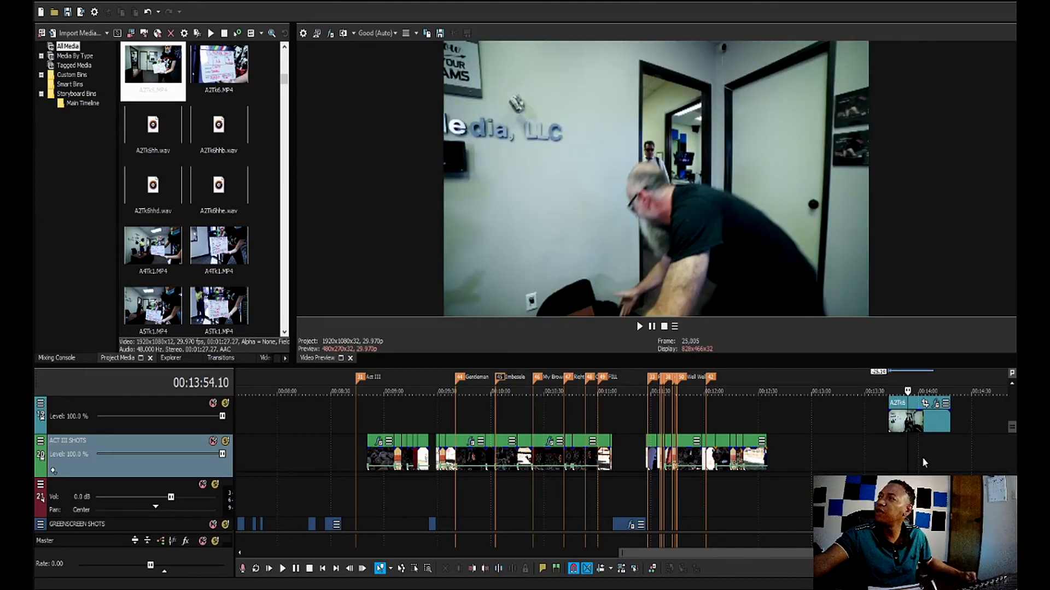
click(923, 457)
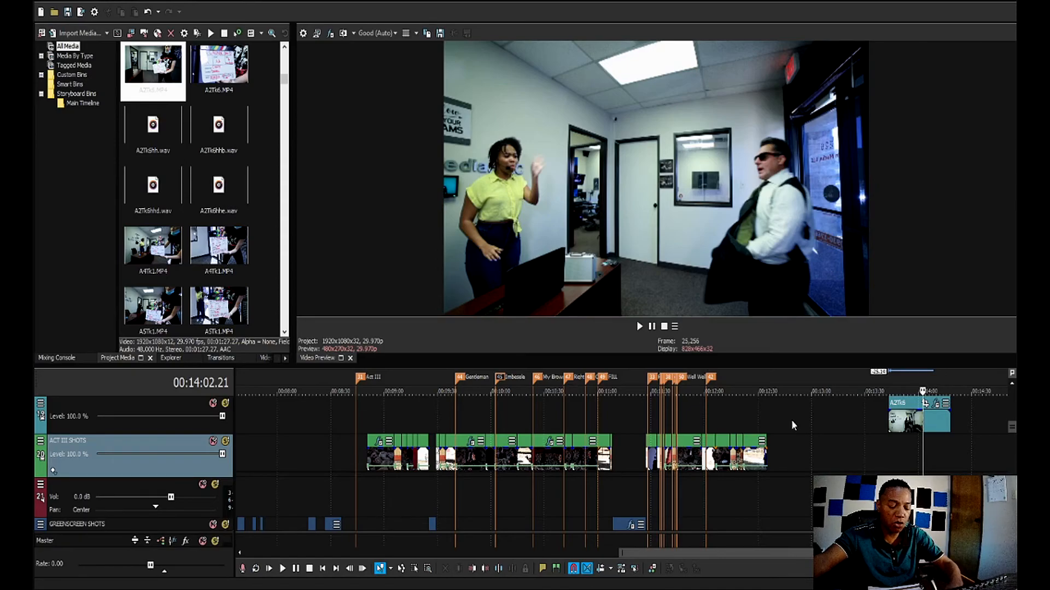
Switch to the color grading layout and select the clip at the end of the timeline for grading.
key(alt+d)
key(c)
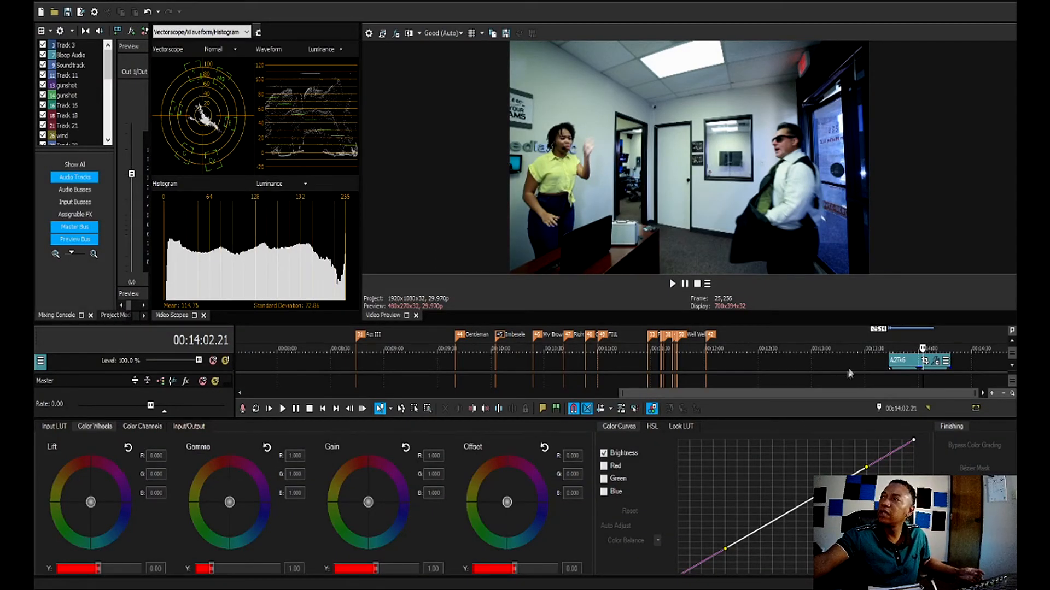
click(908, 368)
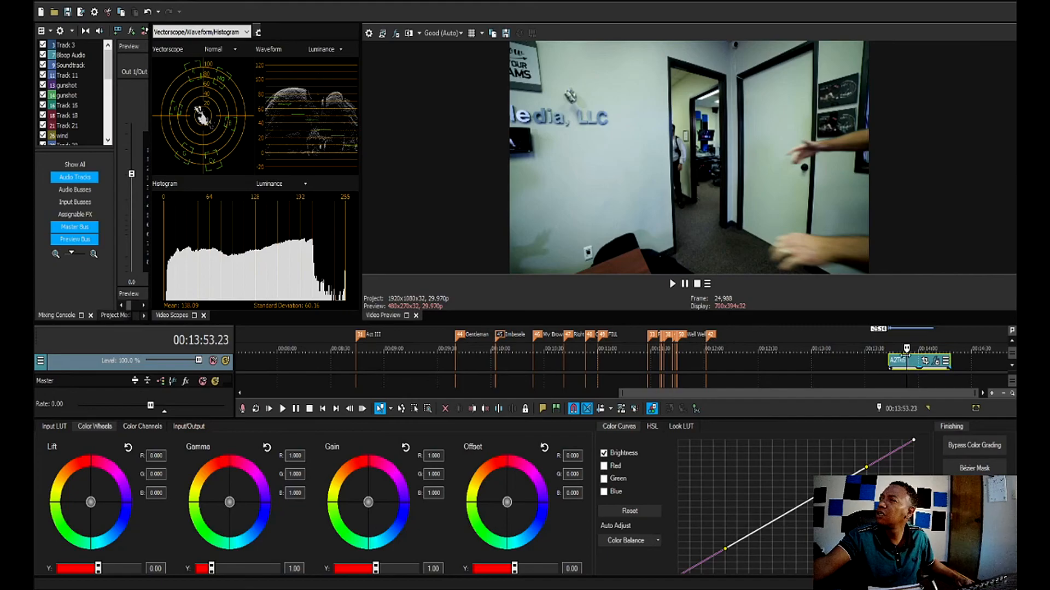
Examine the video scopes at different moments across the clip, from the fight shots to the closing office scene.
click(899, 348)
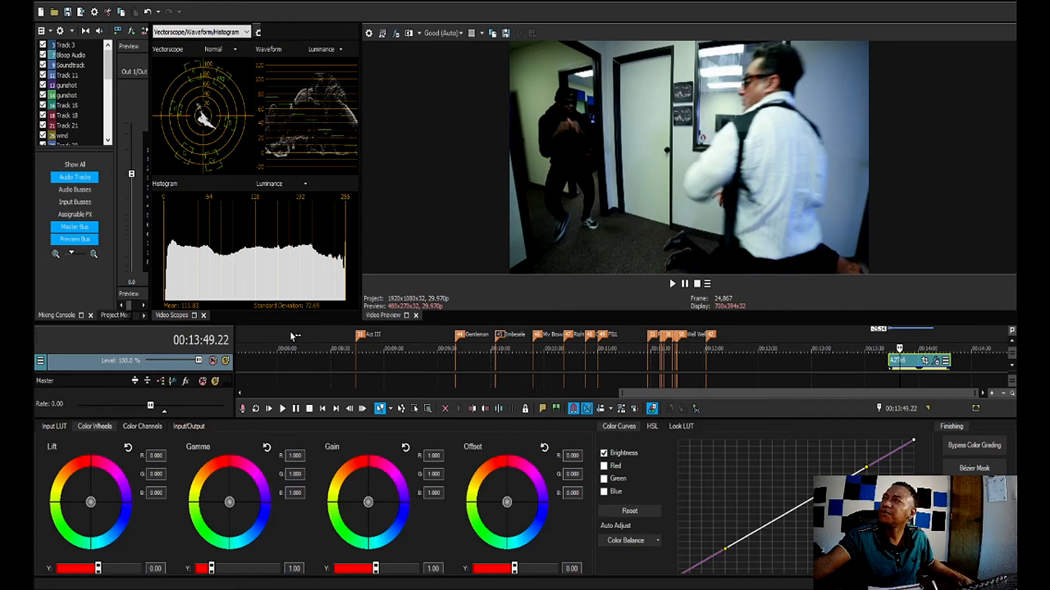
click(920, 343)
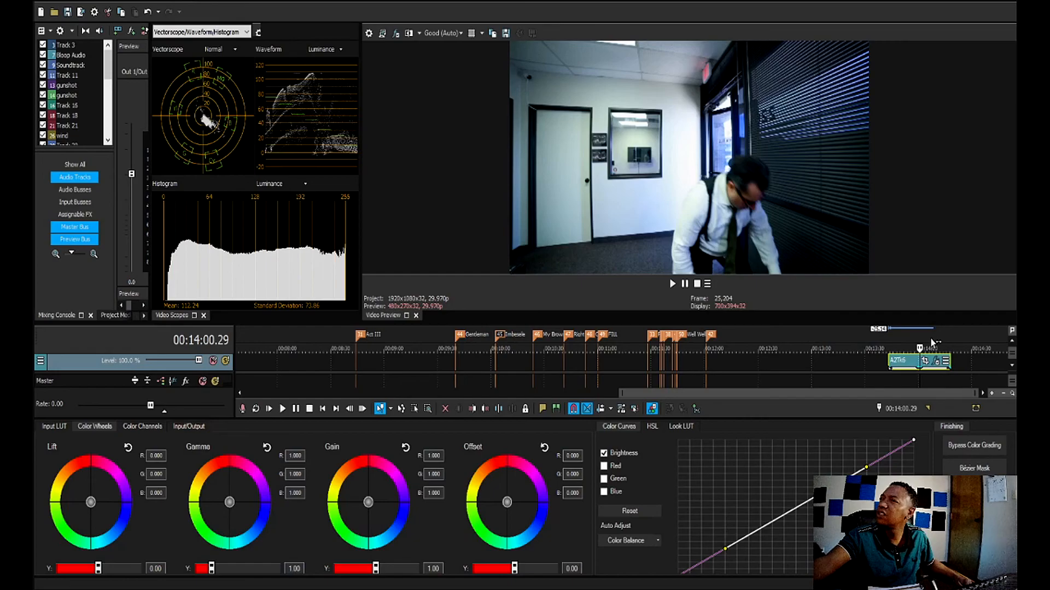
click(930, 343)
click(936, 343)
scroll(936, 342, up, 3)
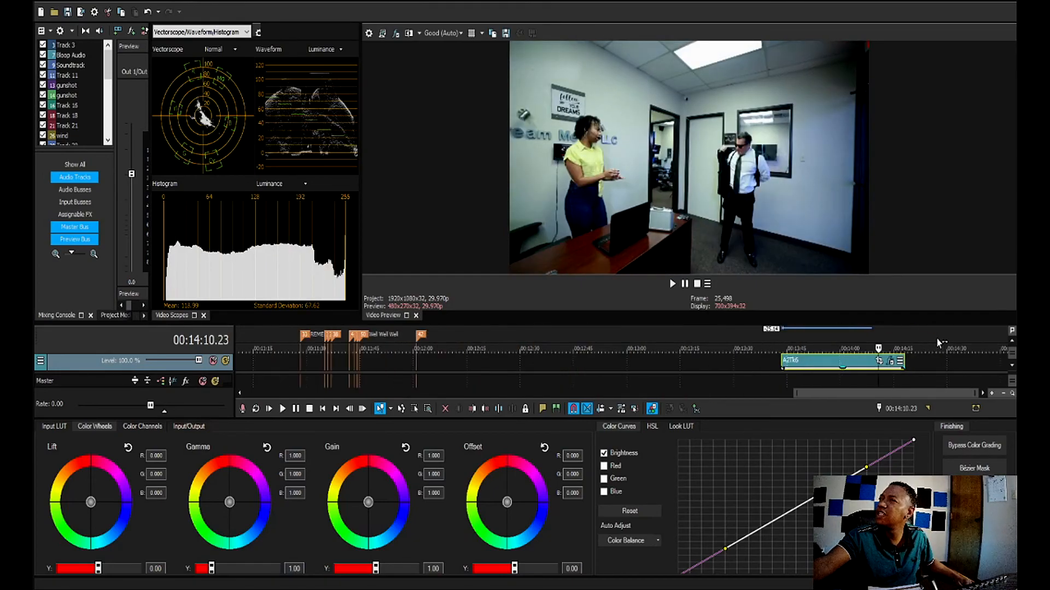
click(894, 345)
scroll(894, 338, up, 3)
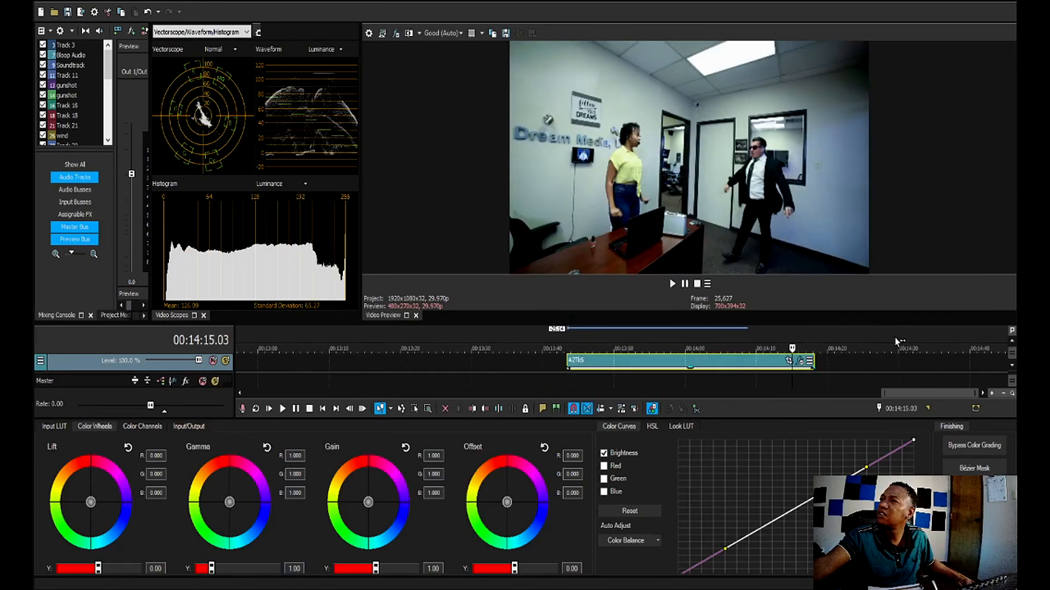
click(803, 343)
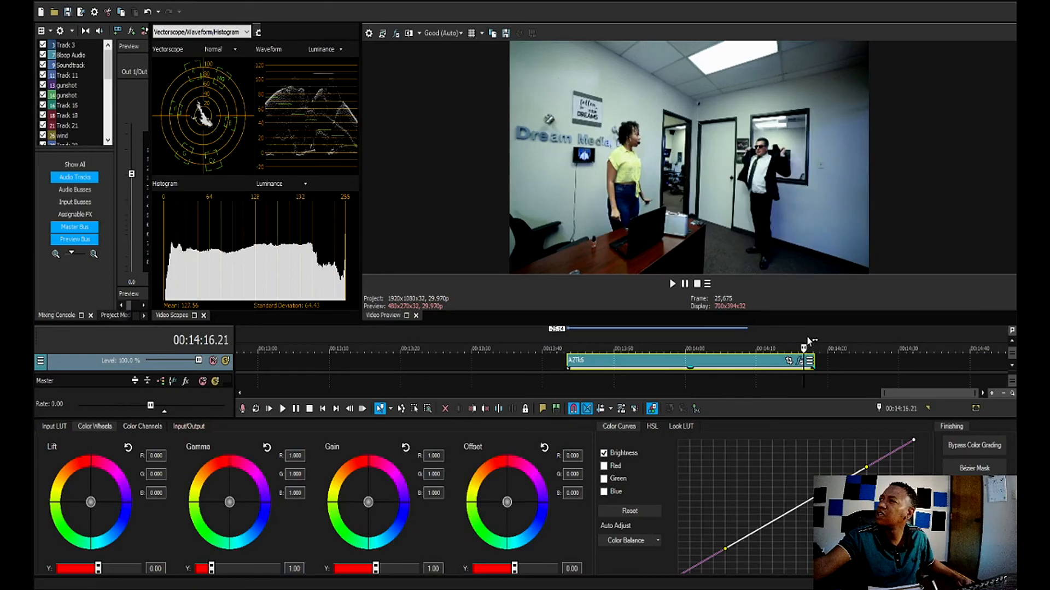
click(809, 343)
click(781, 343)
click(757, 343)
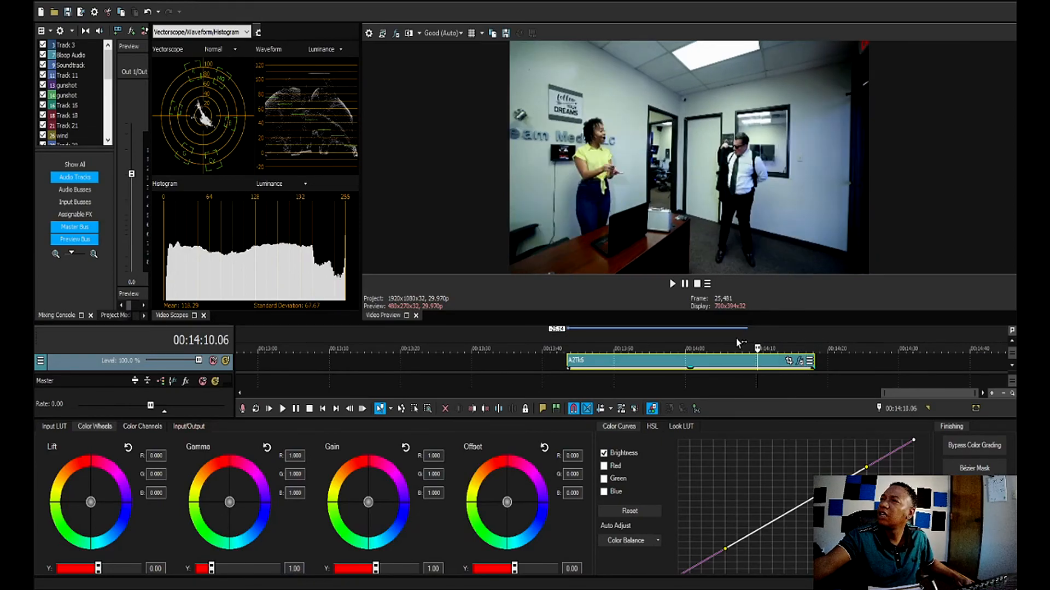
click(735, 344)
click(708, 344)
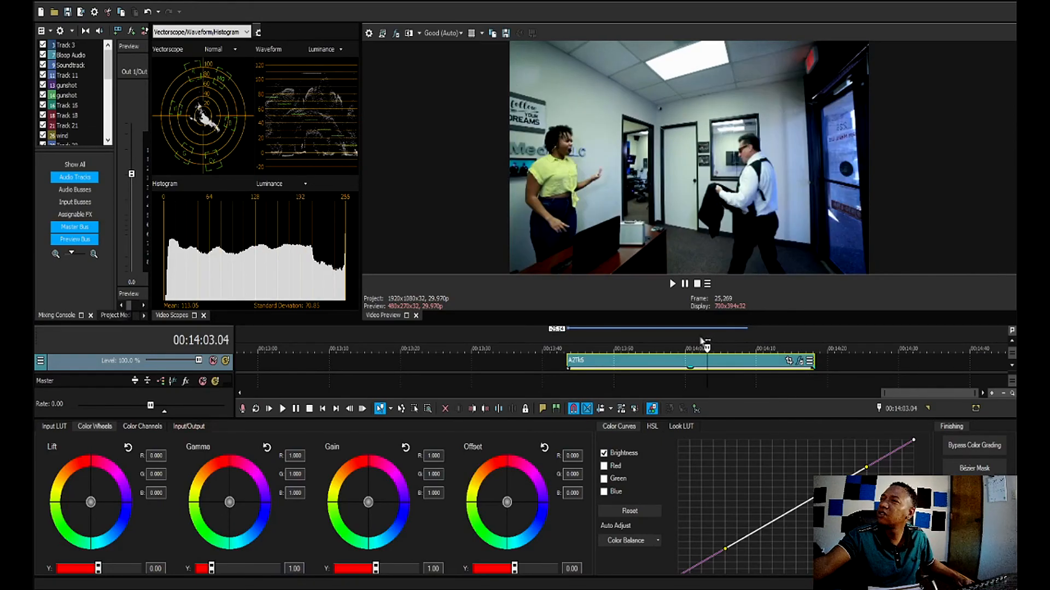
click(670, 343)
click(623, 343)
click(620, 343)
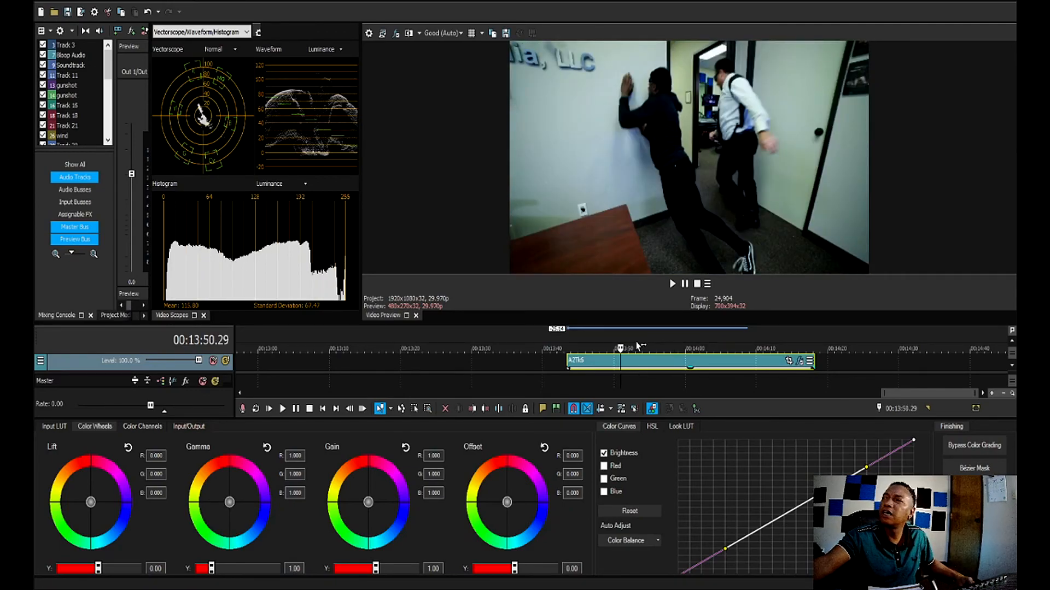
click(605, 344)
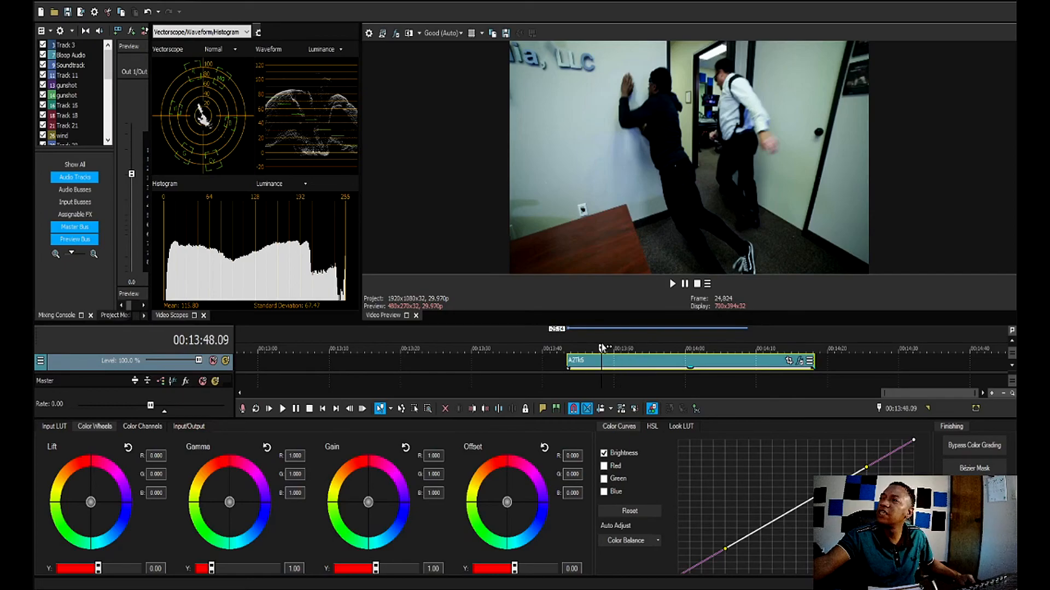
Park the playhead on the handshake shot at 00:13:56.00 and set the clip's Lift luminance to -0.06.
click(634, 345)
click(656, 345)
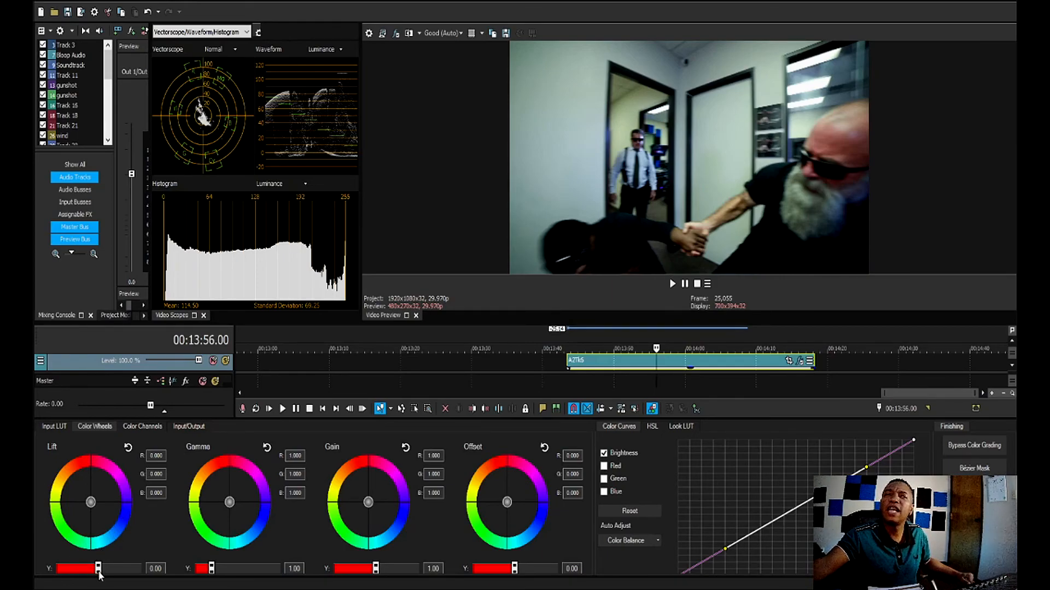
drag(99, 572, 101, 572)
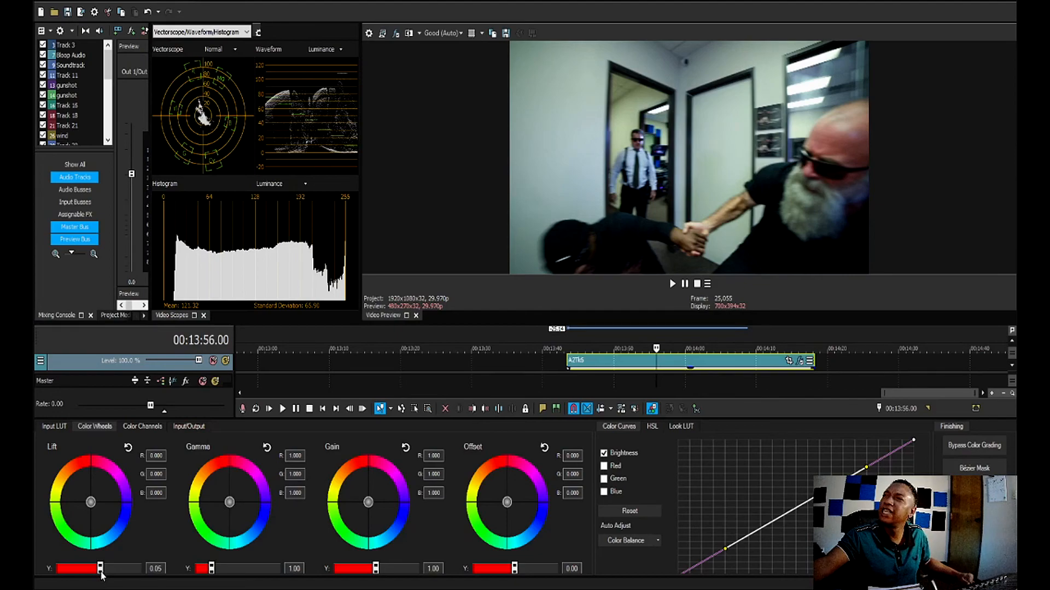
drag(101, 575, 93, 576)
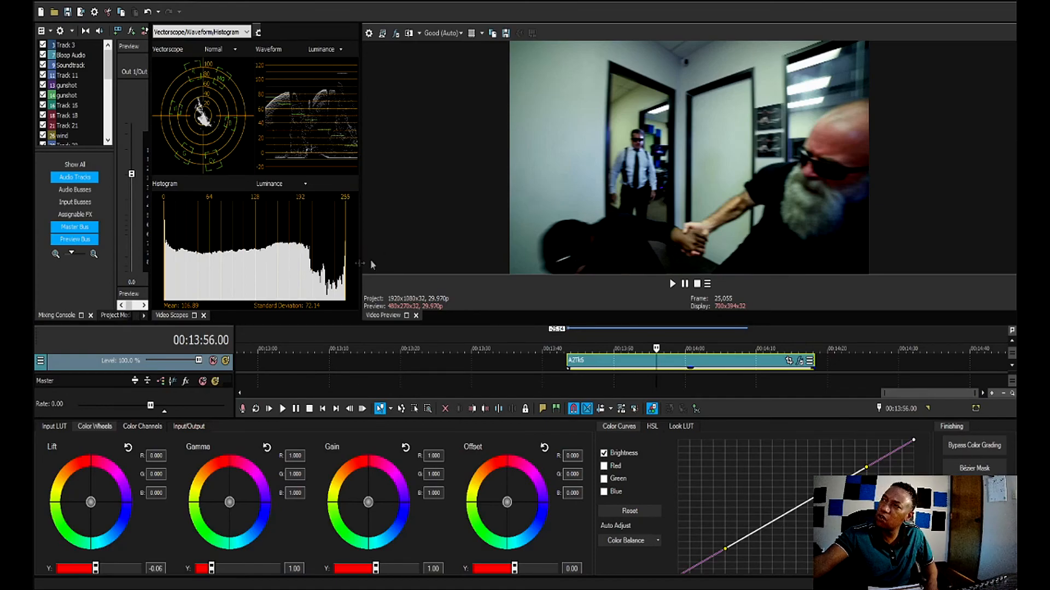
Try an Offset luminance of 0.12 and a Gain luminance of 1.88, resetting each to its default.
drag(514, 569, 522, 572)
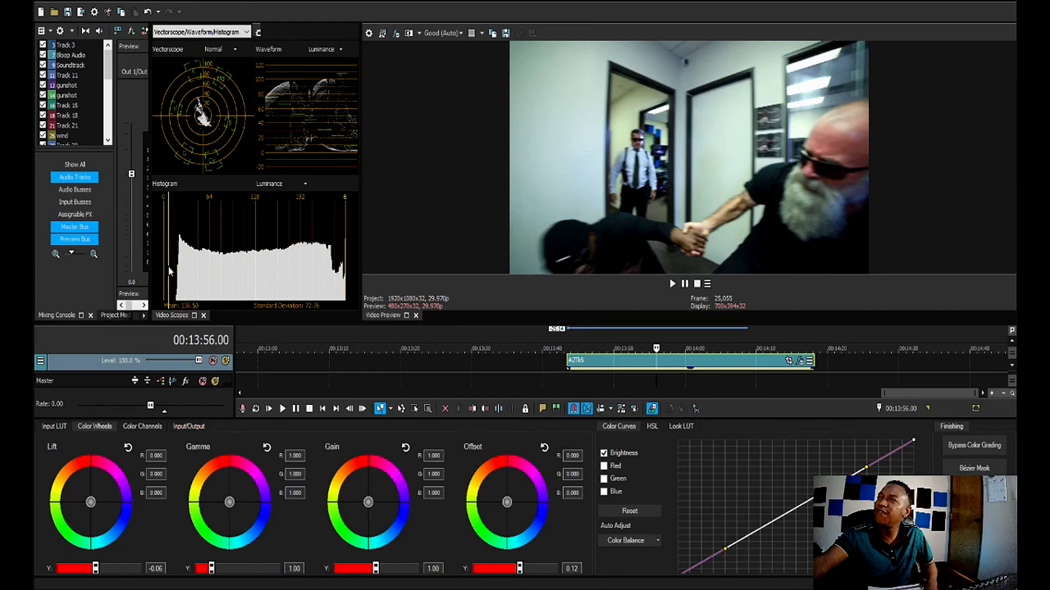
double_click(521, 571)
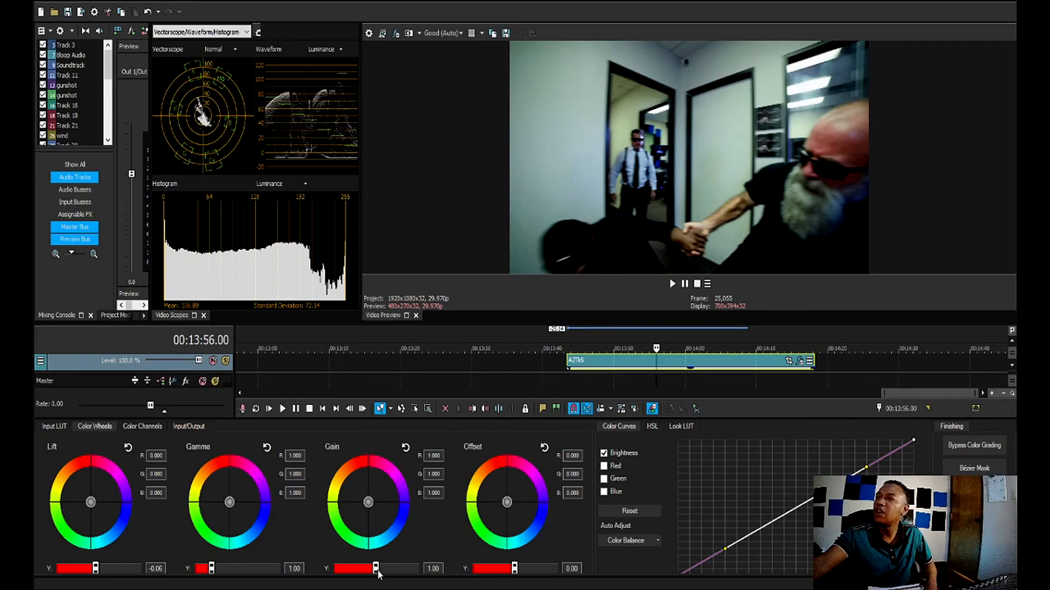
drag(378, 576, 413, 581)
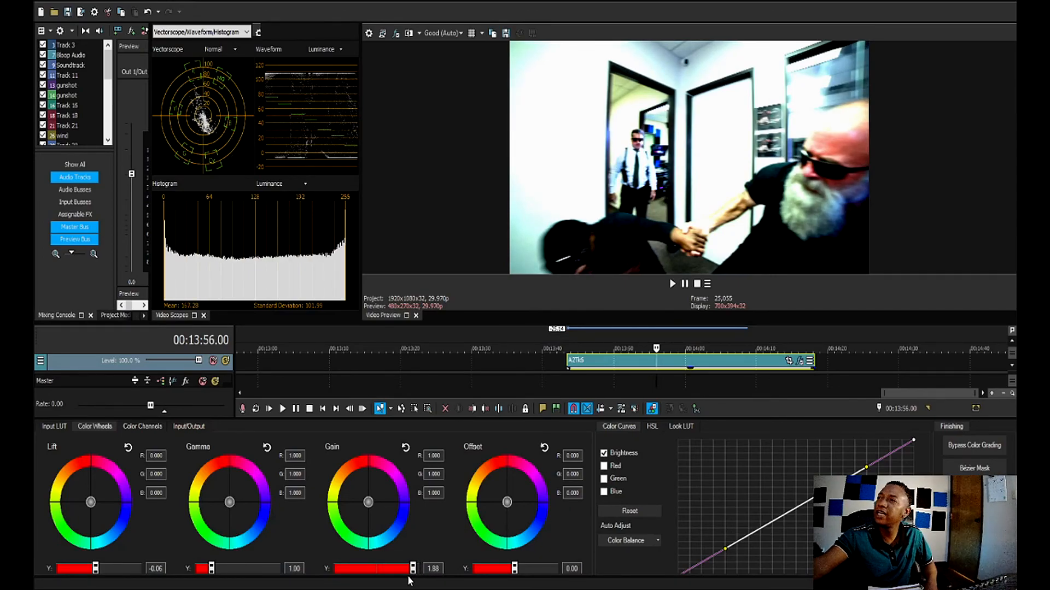
double_click(412, 572)
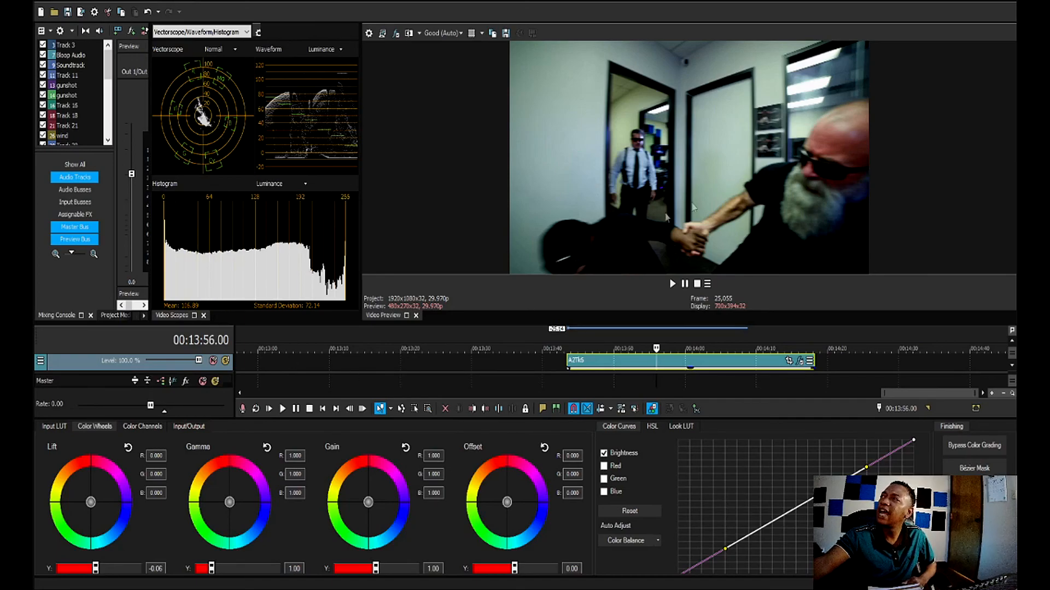
Compare the preview and scopes of the fight and handshake shots with the adjusted Lift applied.
click(624, 346)
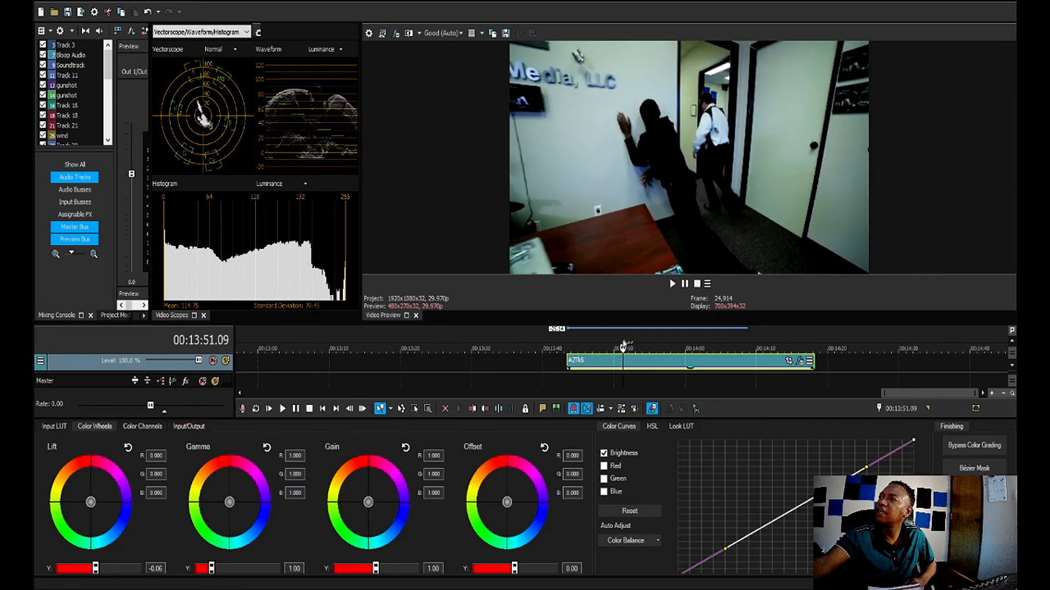
click(609, 347)
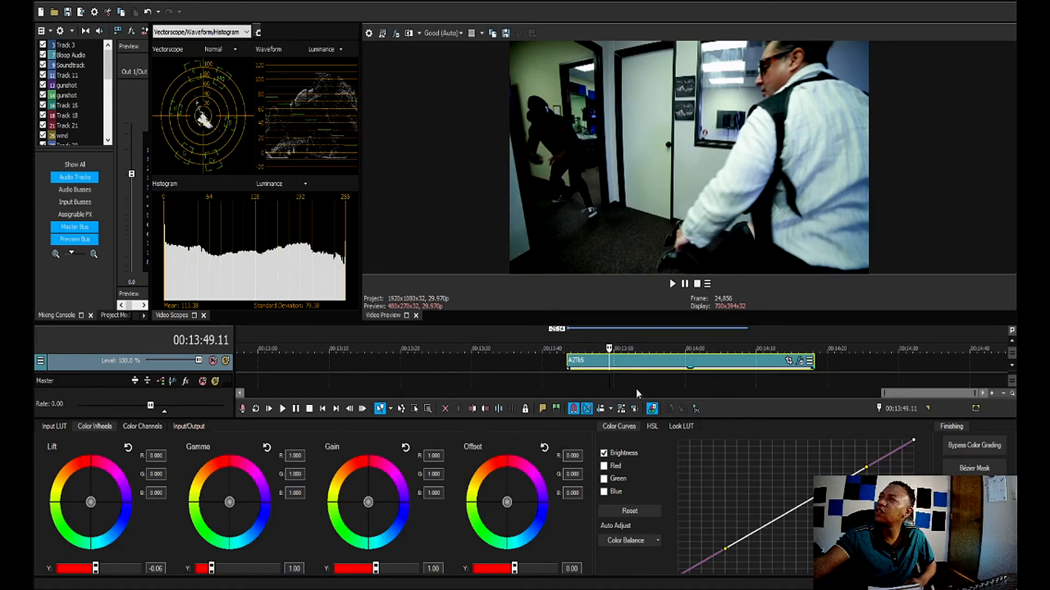
click(596, 345)
click(601, 345)
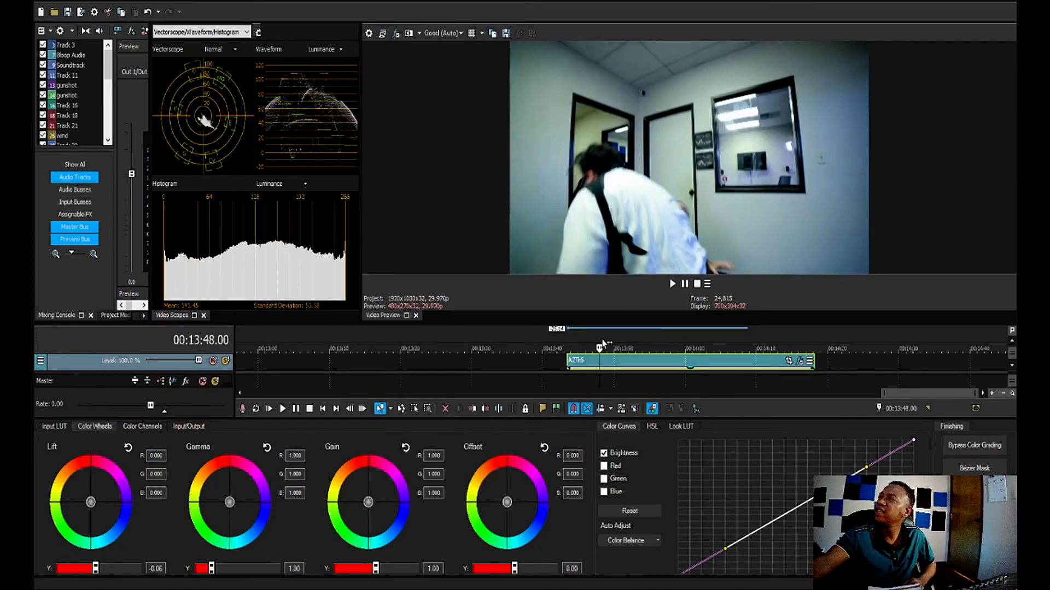
click(610, 346)
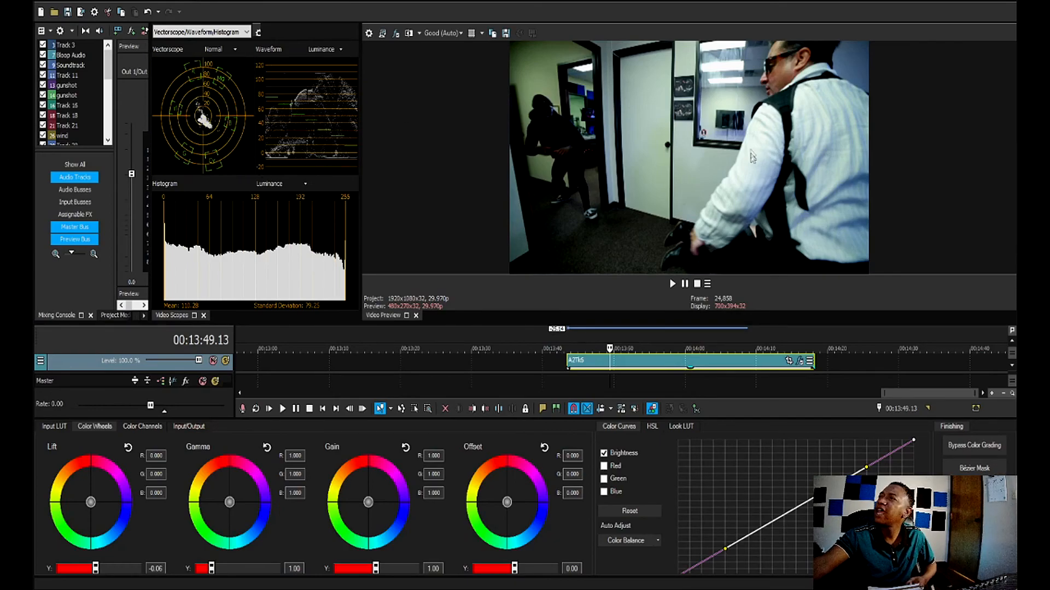
click(623, 340)
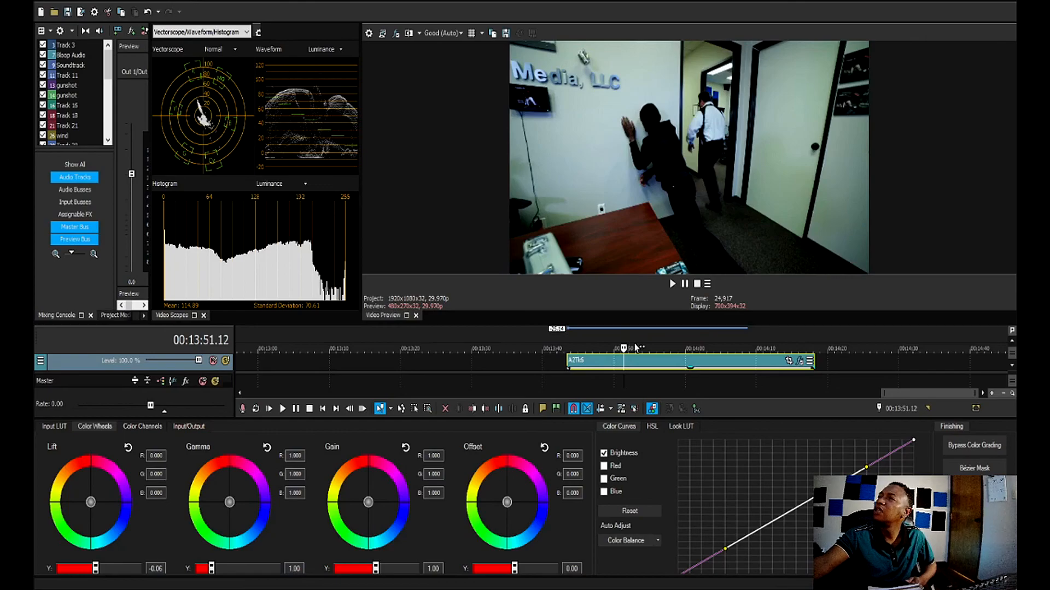
click(635, 345)
click(645, 340)
click(656, 343)
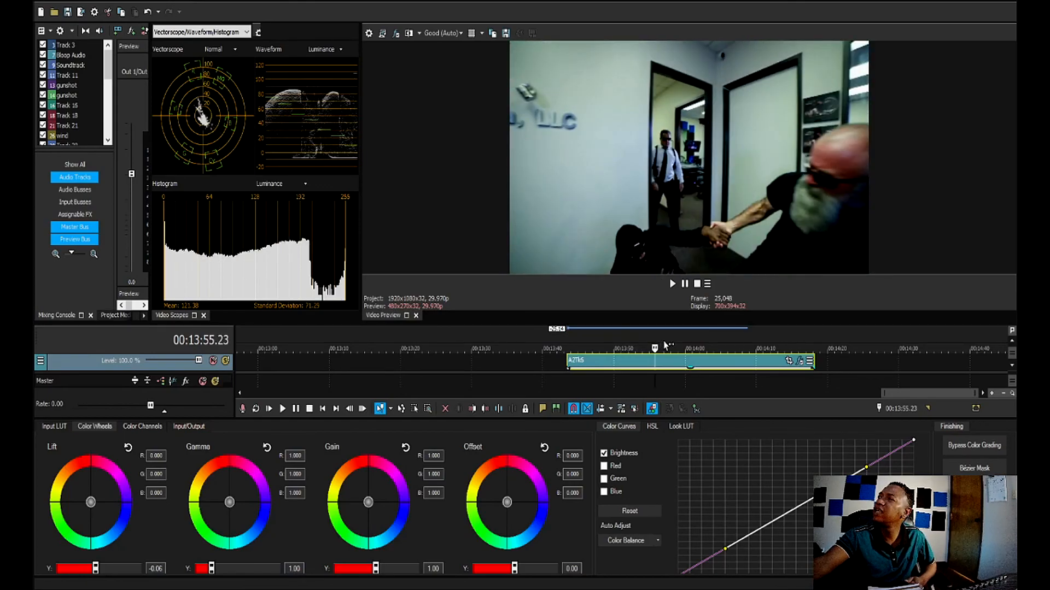
click(618, 344)
click(597, 345)
click(607, 345)
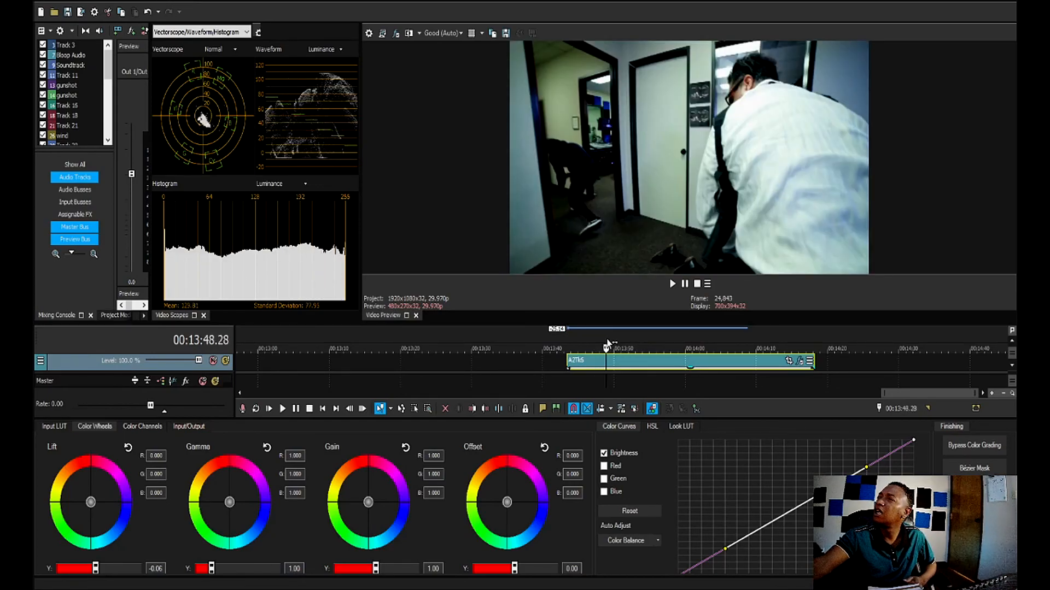
Check the preview and scopes of the successive office shots and park the playhead at 00:14:02.12.
click(614, 344)
click(639, 345)
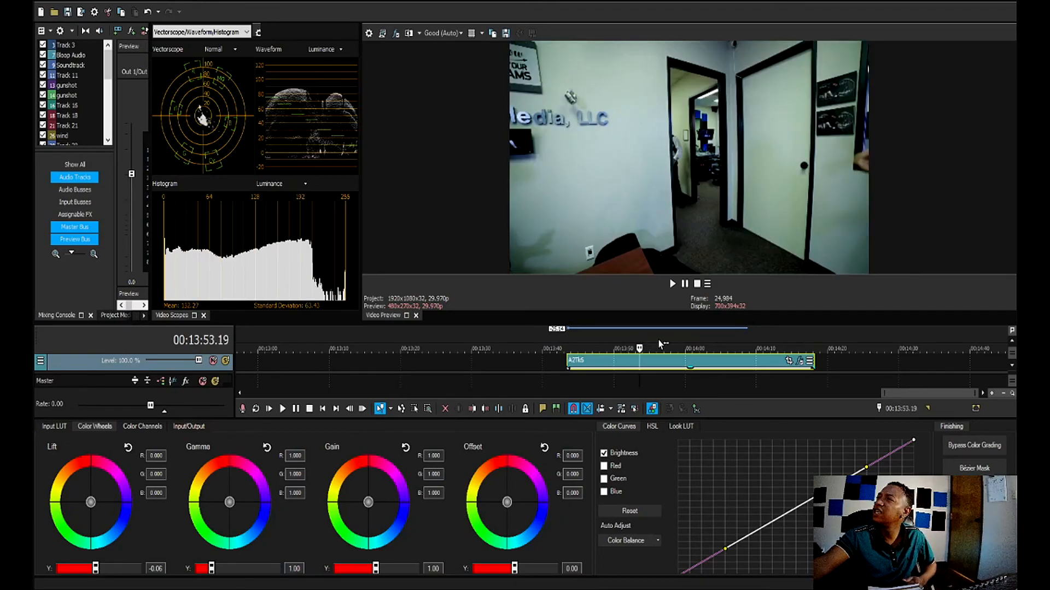
click(659, 344)
click(675, 344)
click(687, 345)
click(702, 344)
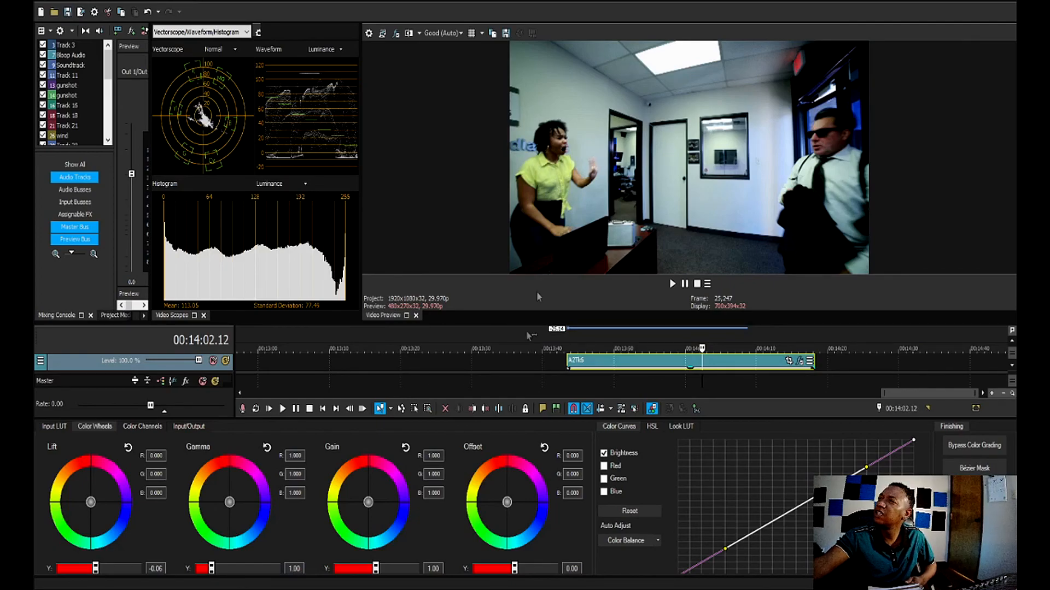
Show the Input/Output grading controls and enlarge the video scopes to examine the histogram and waveform in detail.
click(188, 426)
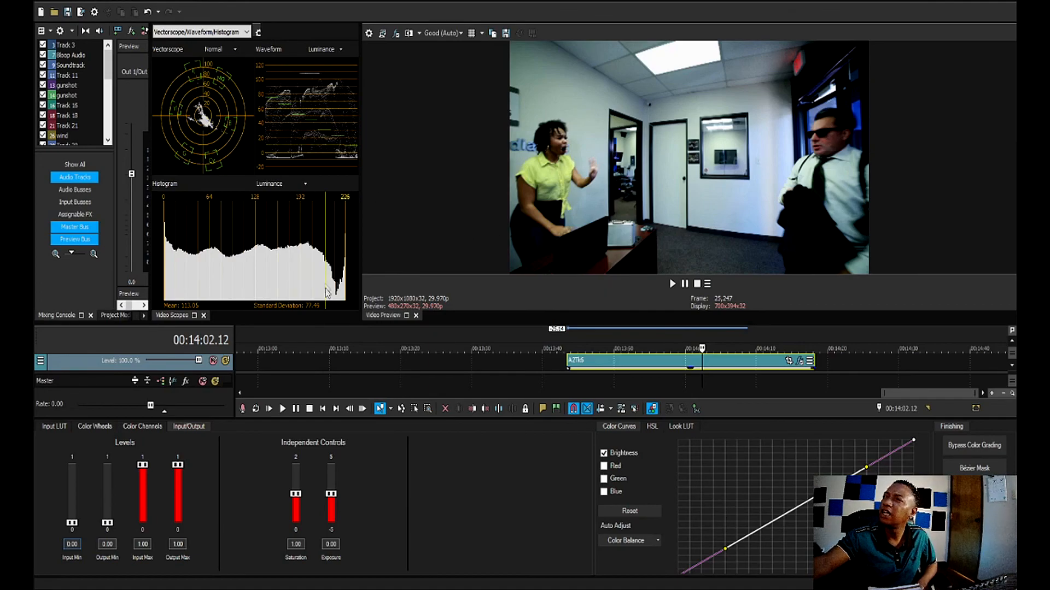
drag(335, 322, 325, 362)
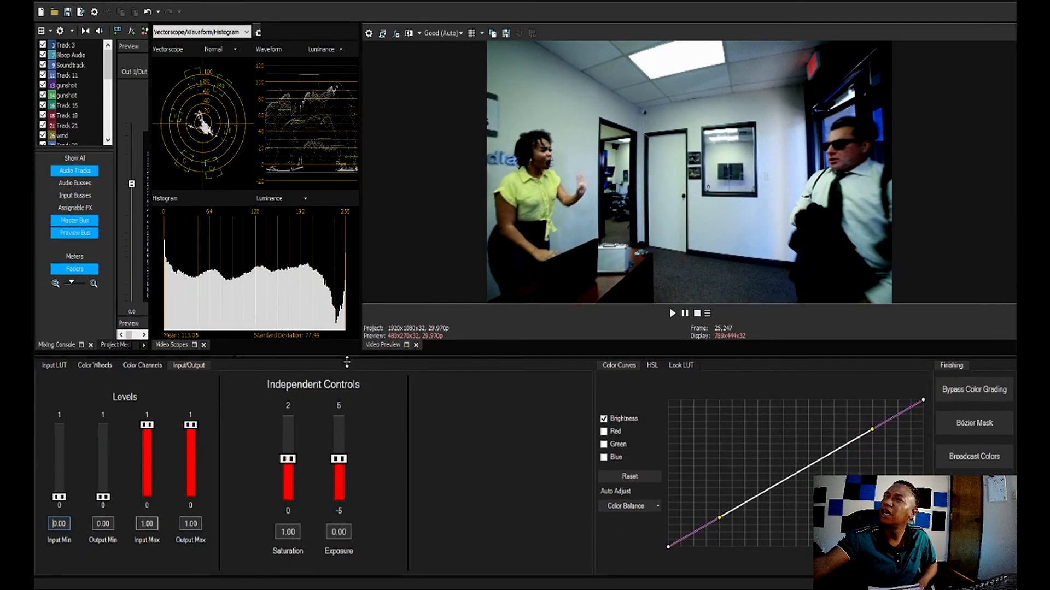
drag(359, 226, 714, 232)
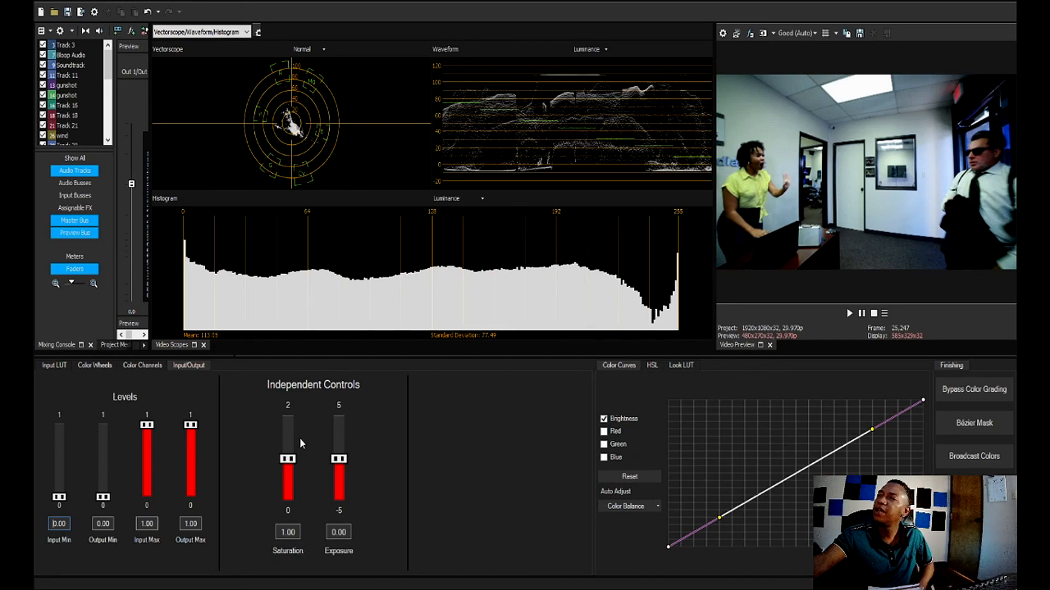
Lower the clip's saturation to 0.52 and narrow the video scopes again to give the preview more room.
click(99, 366)
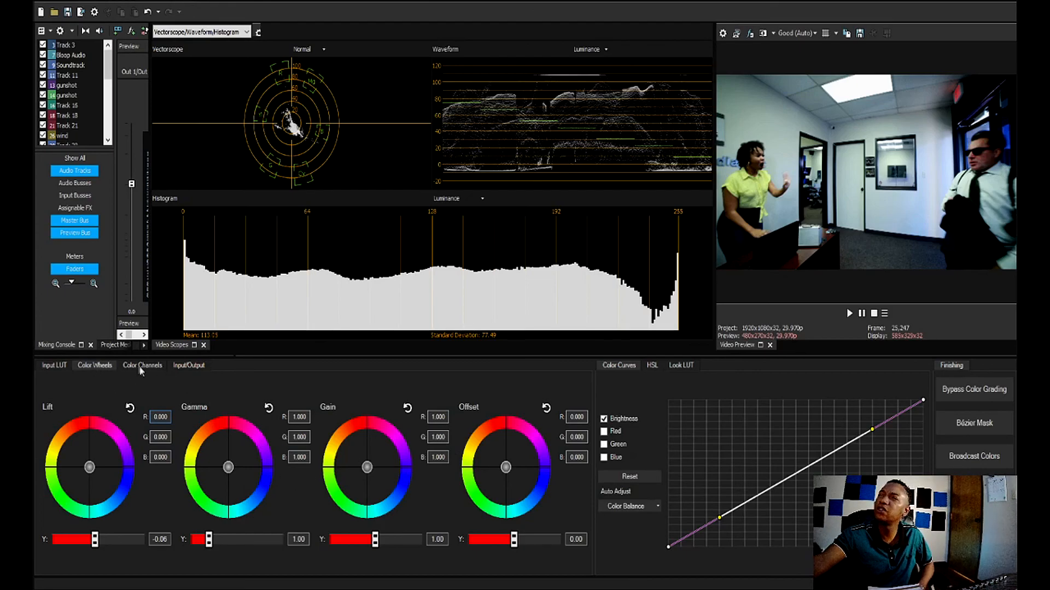
click(183, 370)
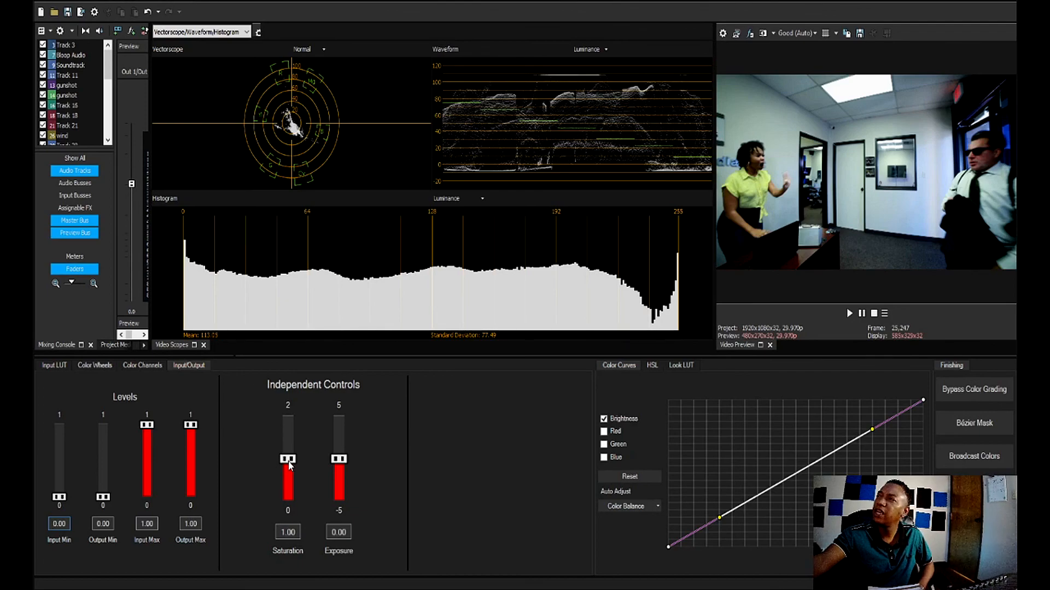
drag(288, 461, 289, 482)
drag(714, 246, 358, 251)
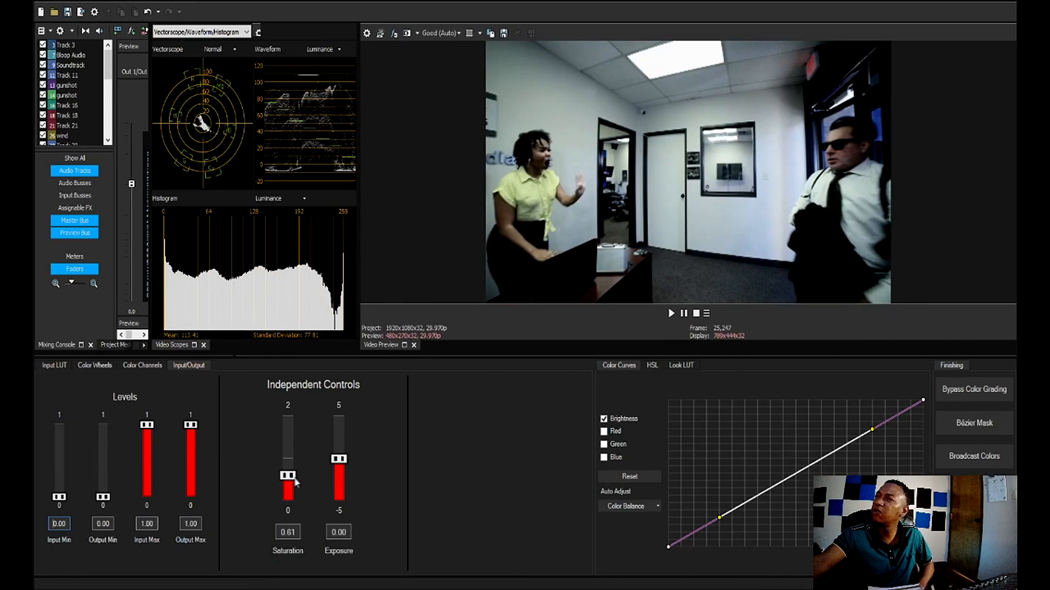
drag(291, 479, 291, 483)
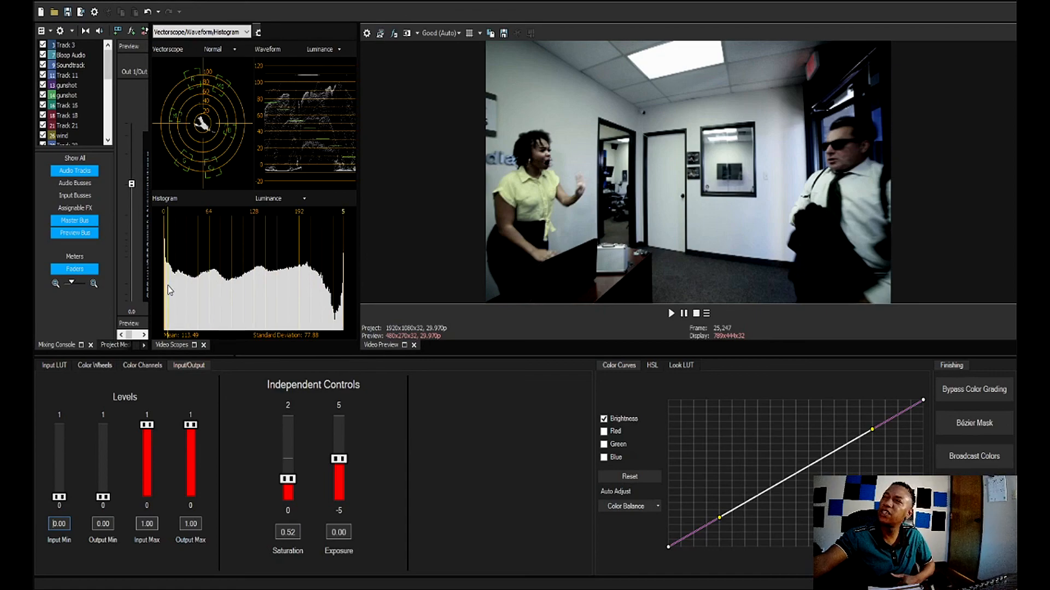
Fine-tune the clip's Lift luminance, trying -0.02 and -0.06 before setting it to -0.05.
click(128, 370)
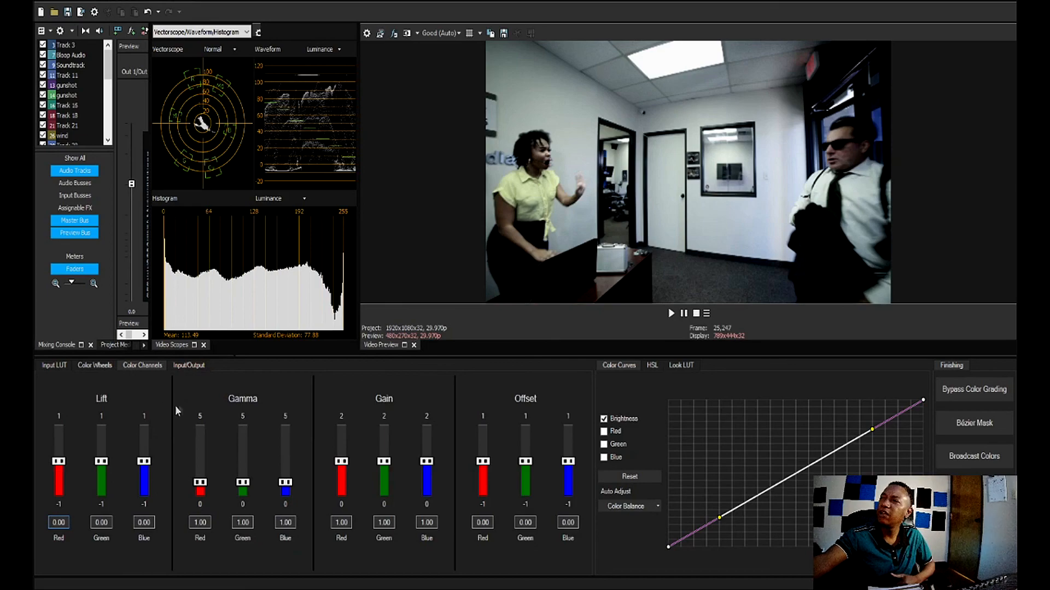
click(105, 370)
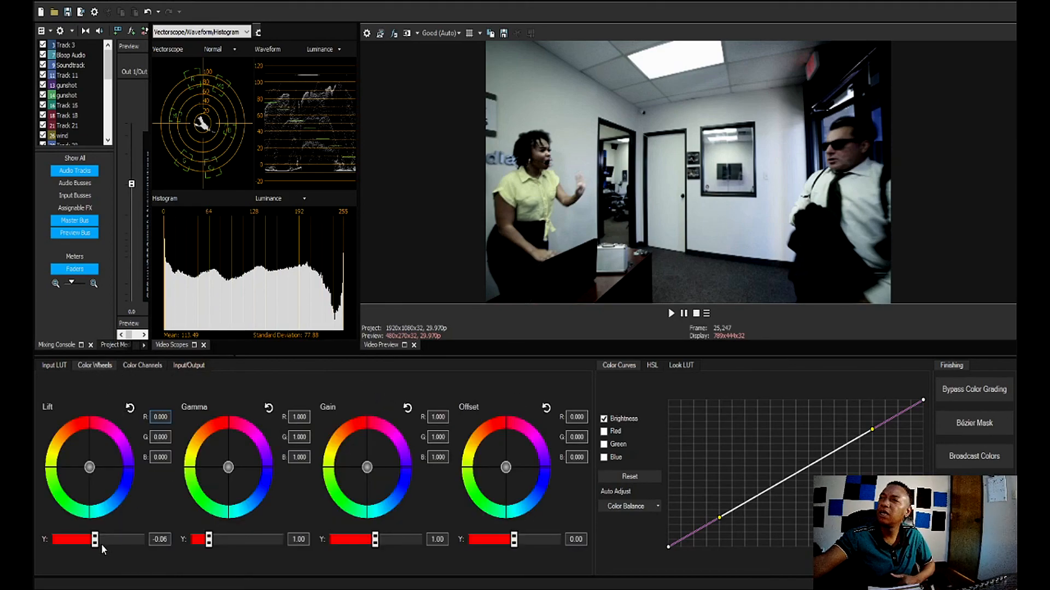
drag(103, 549, 97, 543)
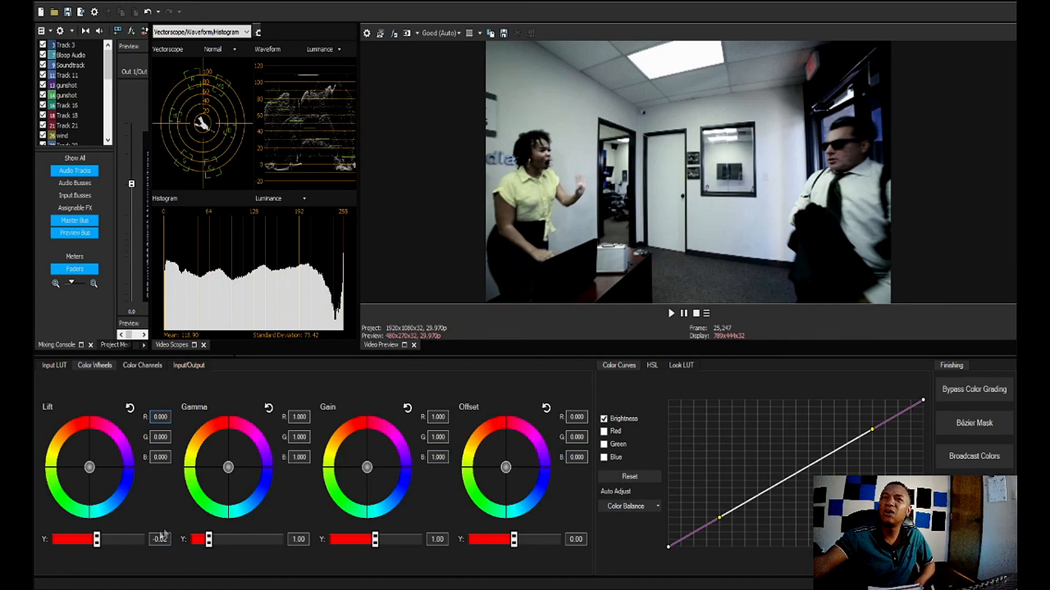
drag(97, 541, 93, 545)
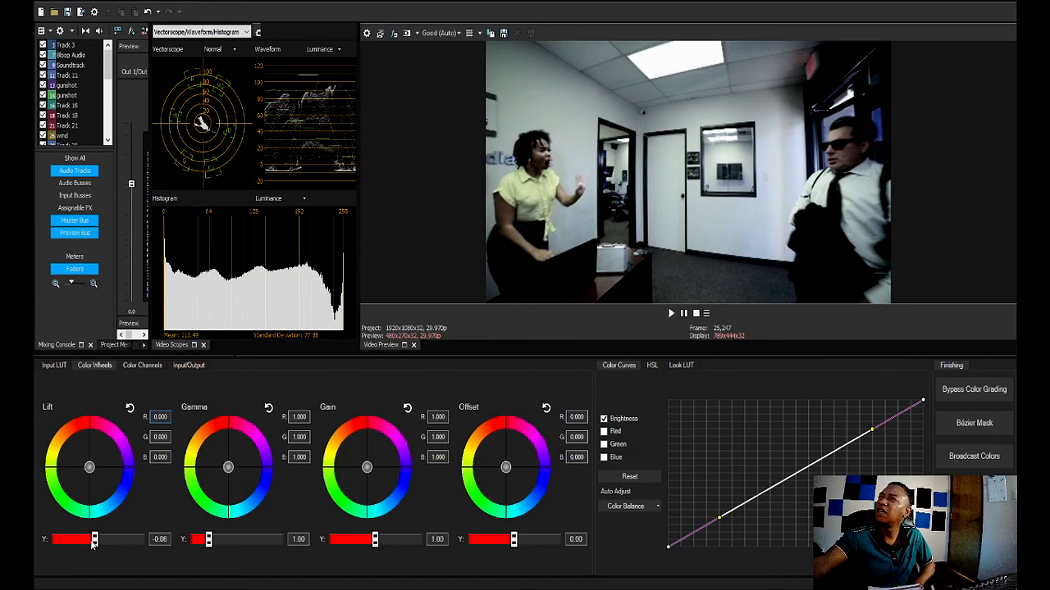
drag(93, 545, 94, 545)
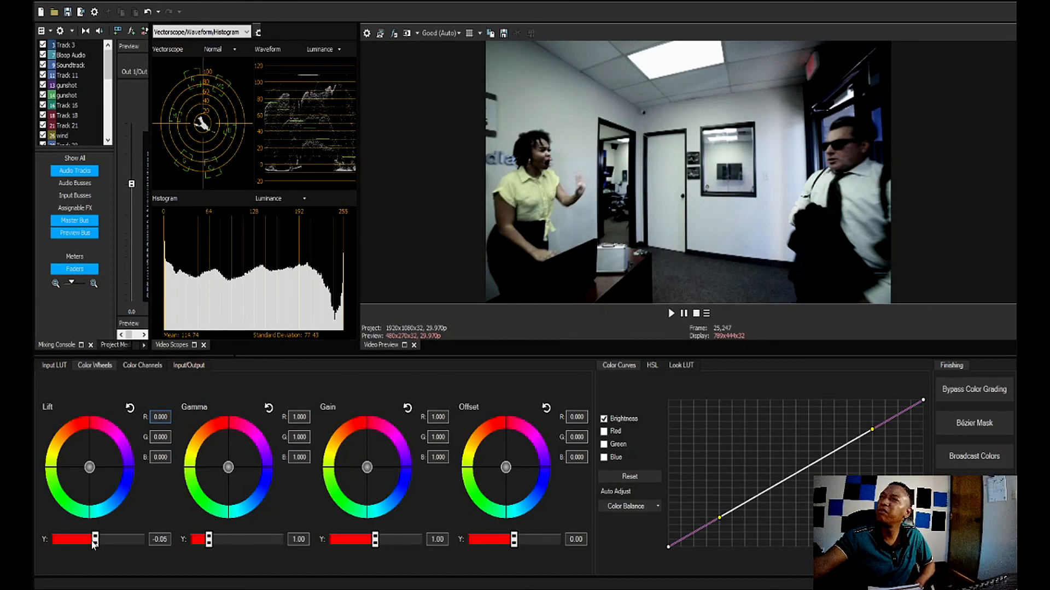